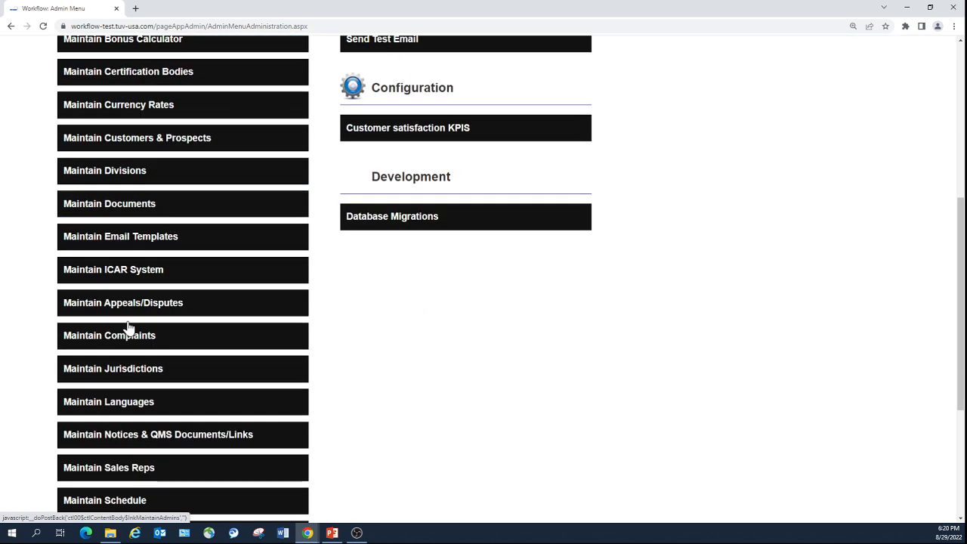
Open the ISO 9001 version 2015 standard with ANAB accreditation from the Maintain Standards list
left_click(138, 442)
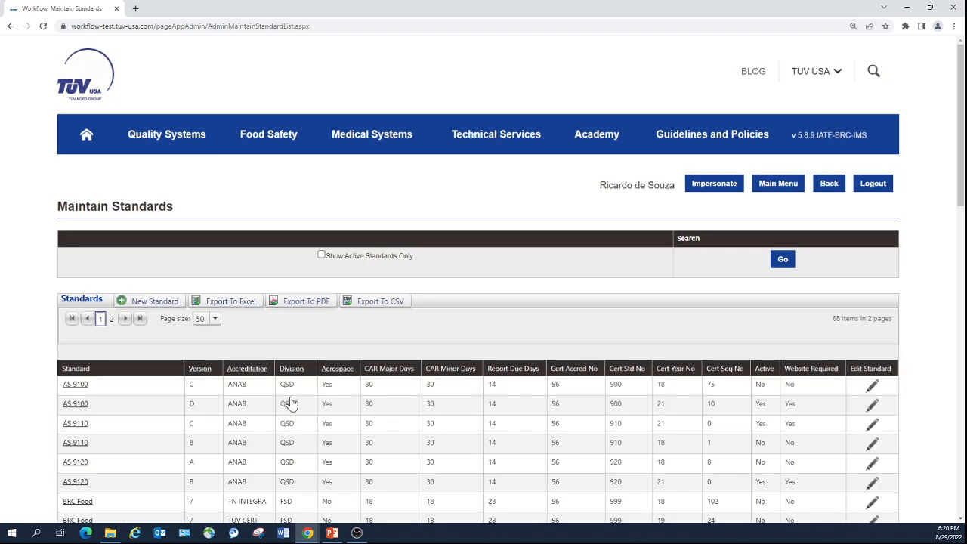
scroll(132, 406, "down", 5)
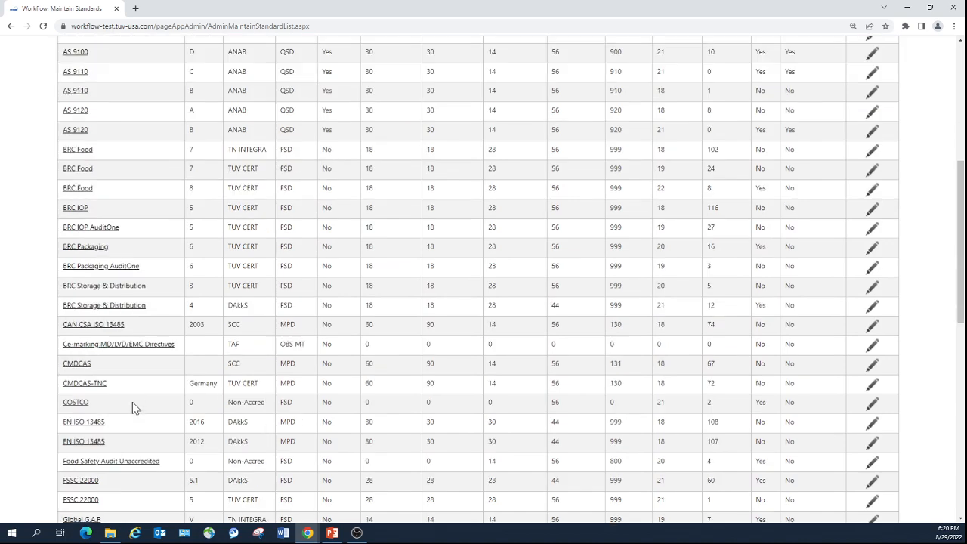
scroll(132, 405, "down", 8)
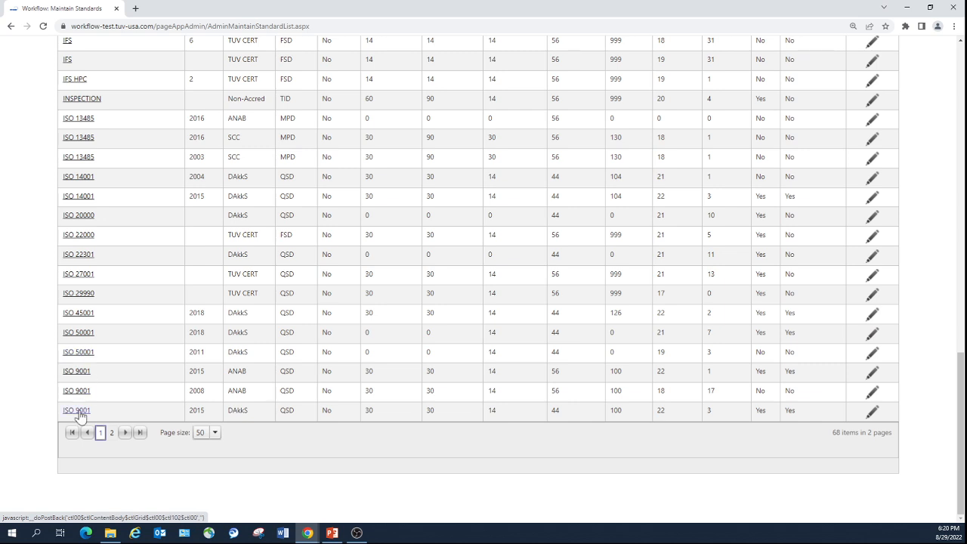
left_click(78, 371)
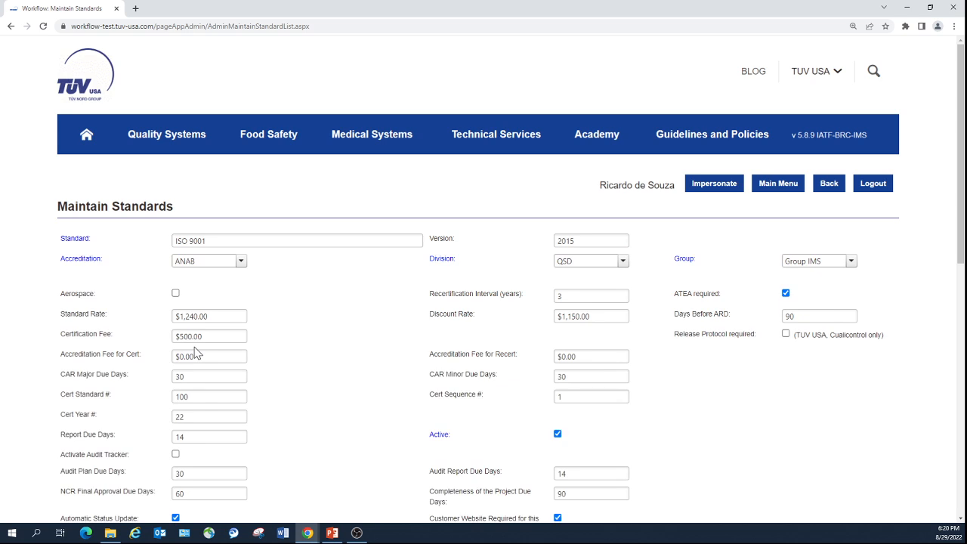
Examine the standard's fees and due-day settings, the IMS Tracker Configurations including Technical Review due days, and the linked industries
scroll(320, 335, "down", 2)
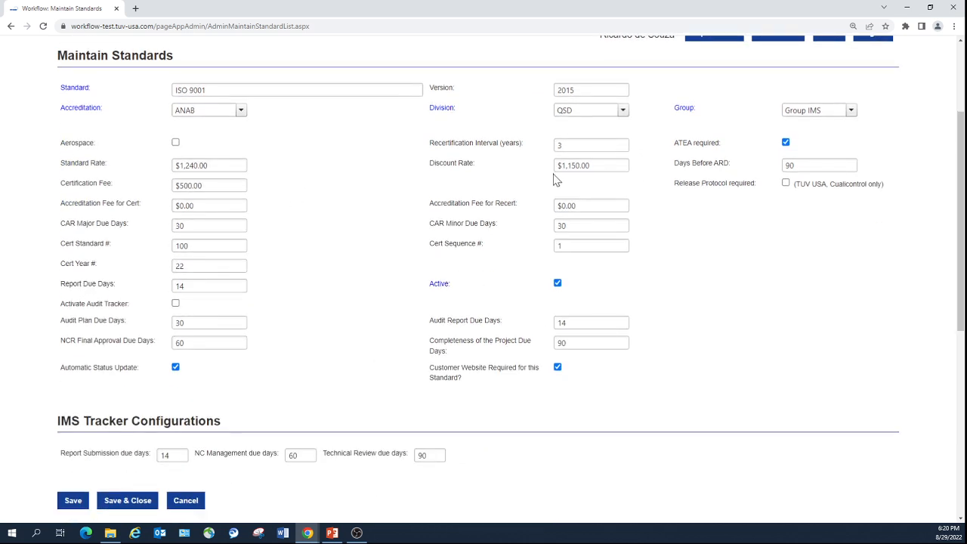
left_click(210, 246)
scroll(201, 400, "down", 3)
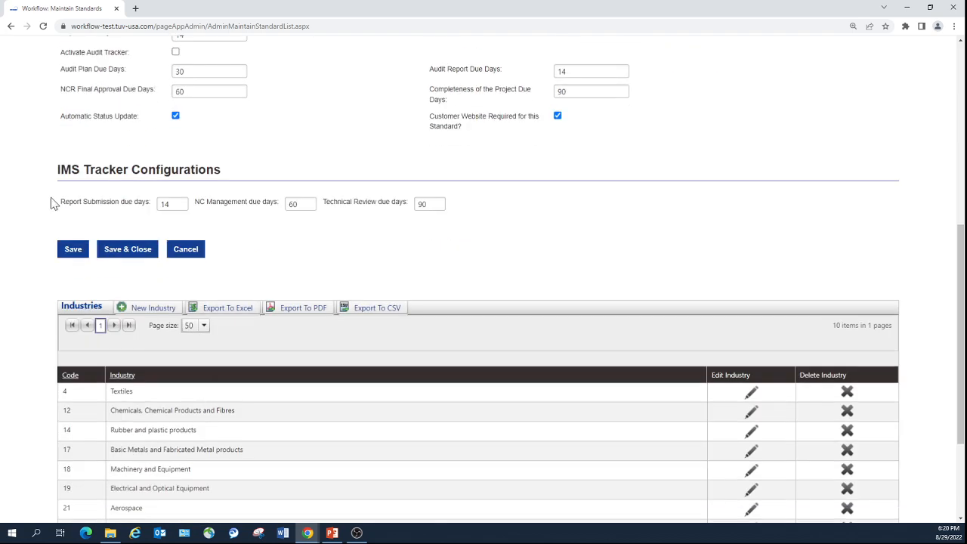
scroll(52, 201, "down", 2)
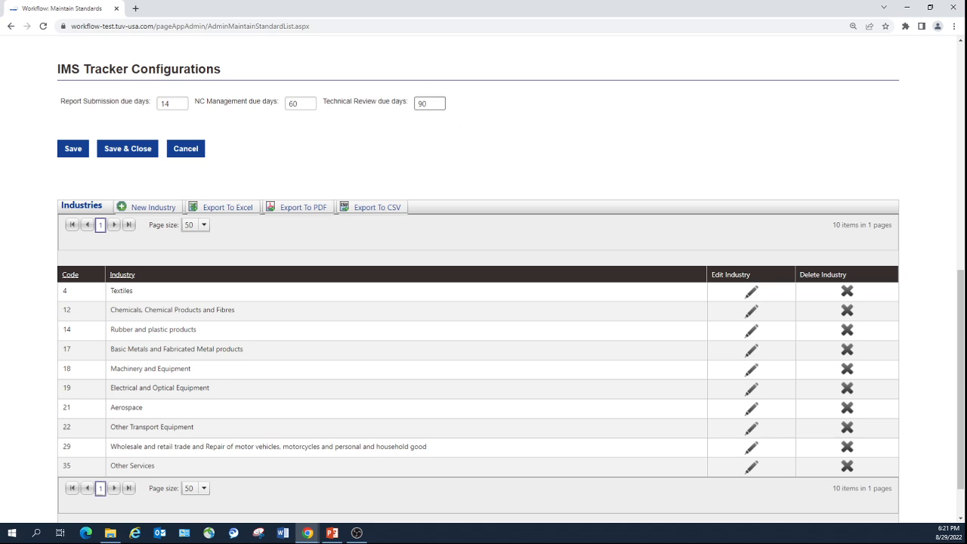
double_click(425, 103)
Return to the administration menu and open Maintain Documents
left_click(11, 27)
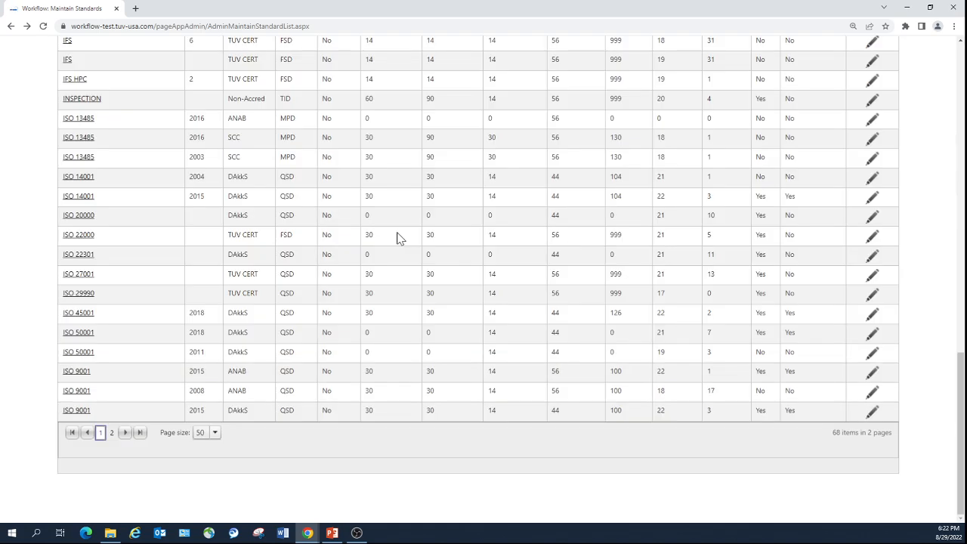
left_click(11, 26)
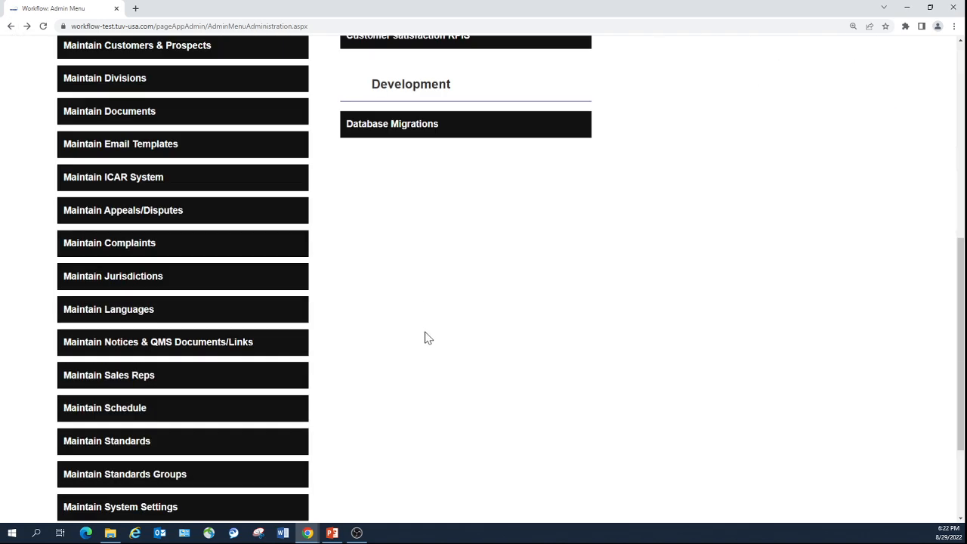
scroll(427, 336, "down", 1)
scroll(427, 336, "down", 1)
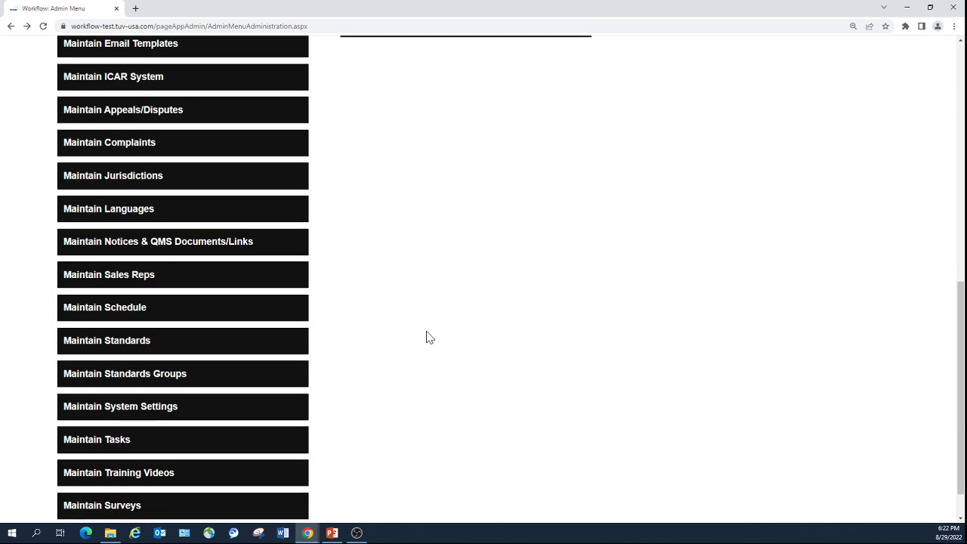
scroll(136, 291, "up", 5)
left_click(127, 261)
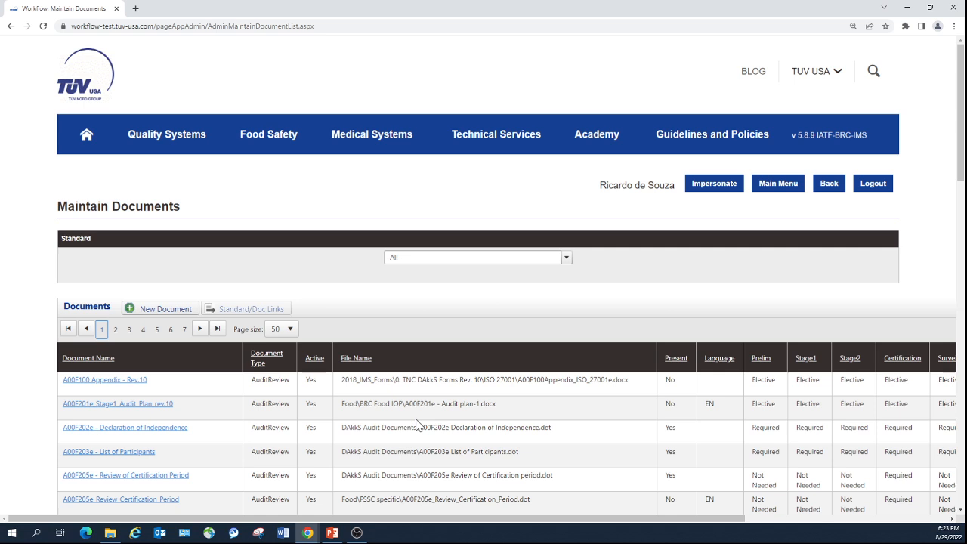
Filter the documents by the standard ISO 9001 : 2015 (ANAB)
left_click(566, 258)
scroll(435, 327, "down", 7)
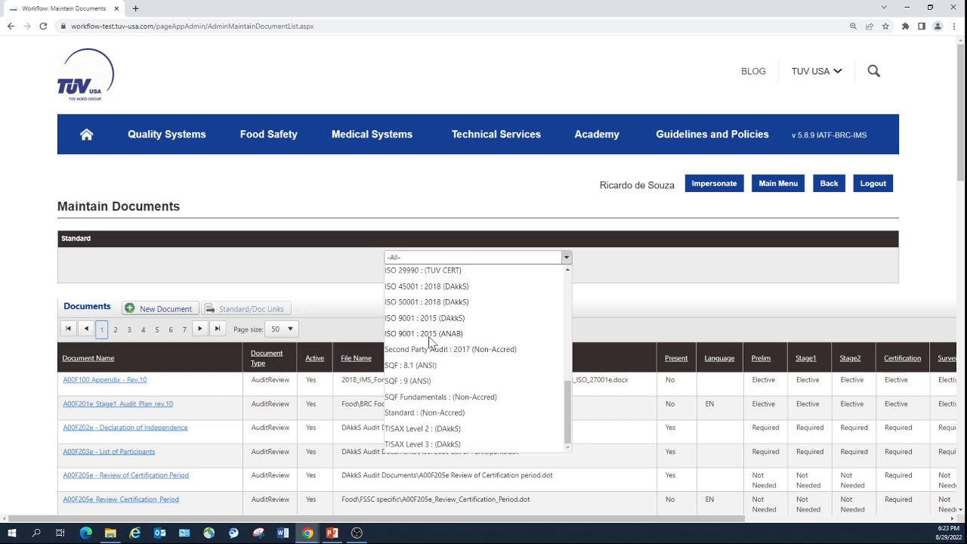
left_click(429, 336)
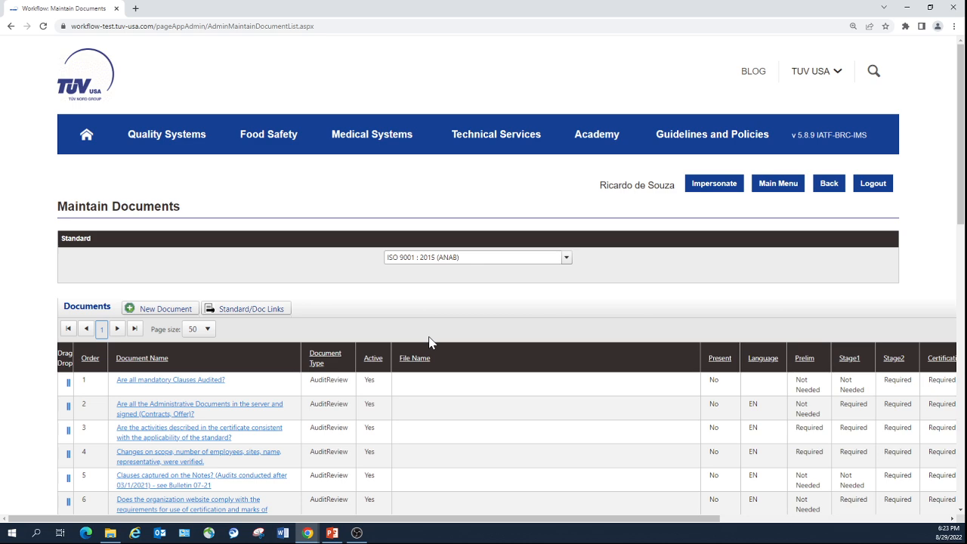
Look through the standard's document list and open the record F_008_IMS_Final_Audit_Report_rev_4 for editing
scroll(429, 342, "down", 3)
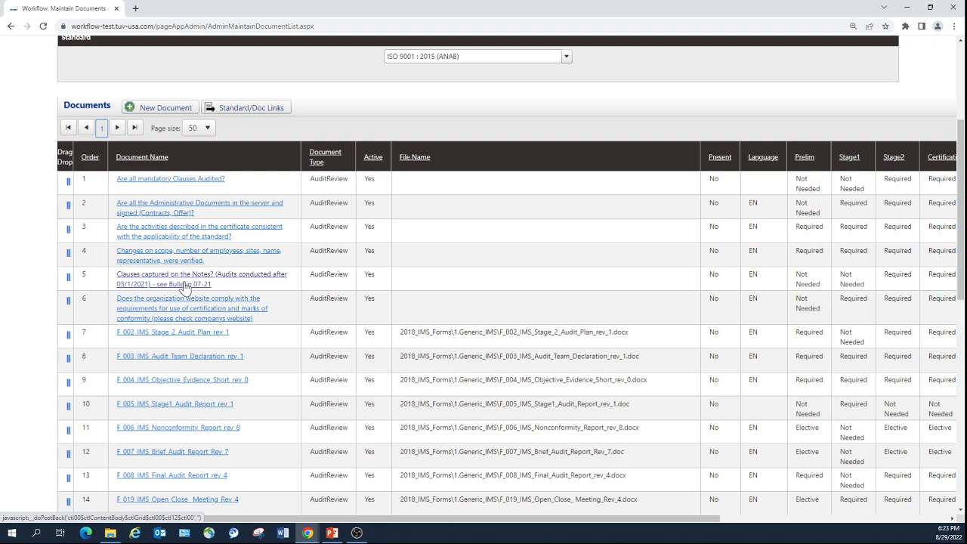
scroll(189, 294, "down", 3)
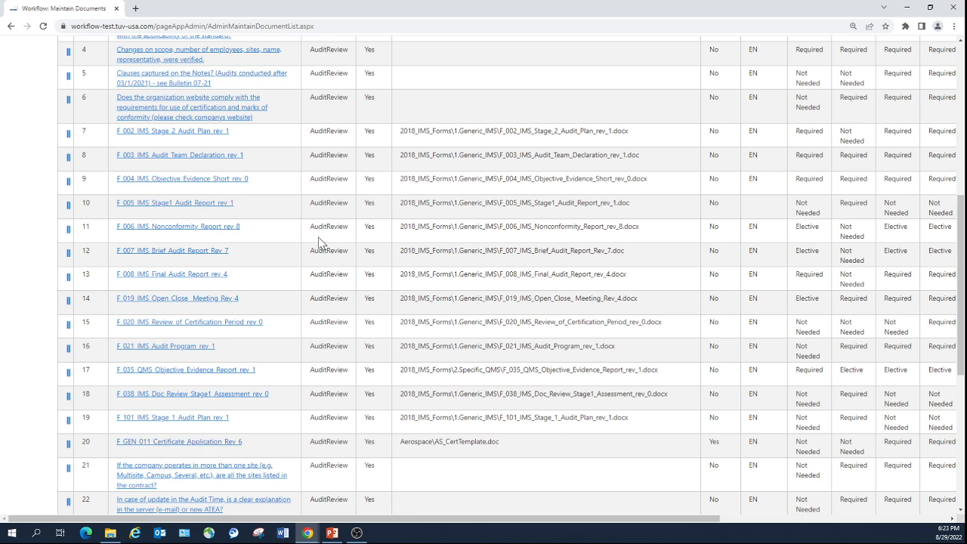
scroll(194, 237, "up", 4)
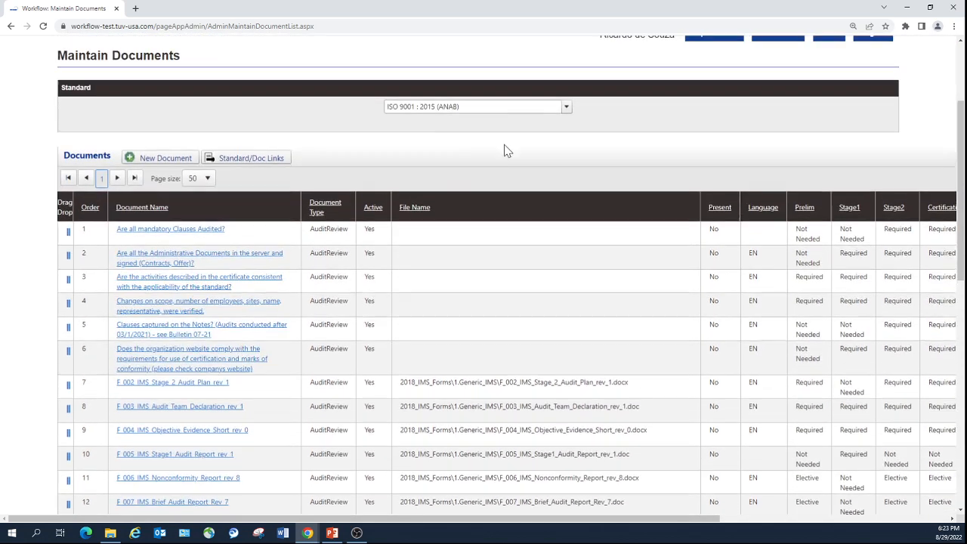
scroll(324, 306, "down", 3)
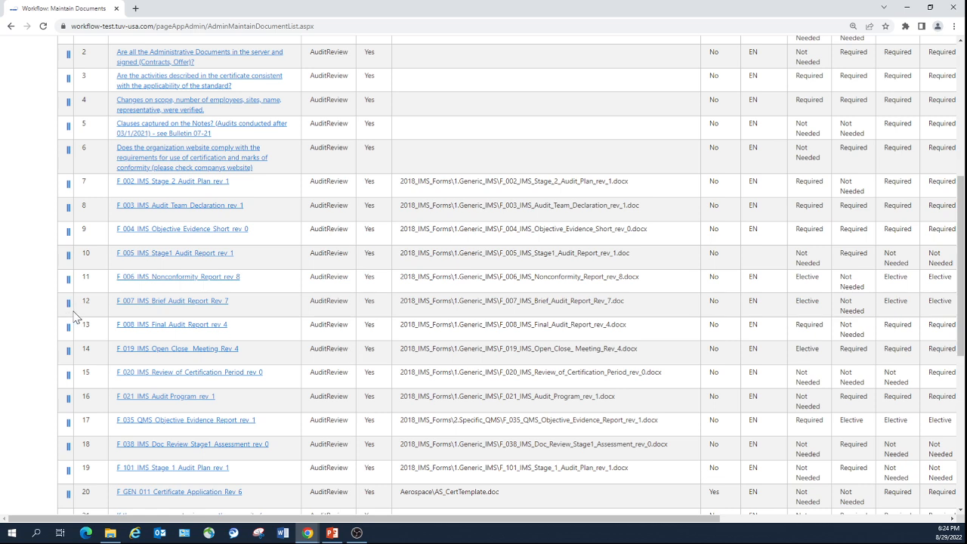
left_click(189, 327)
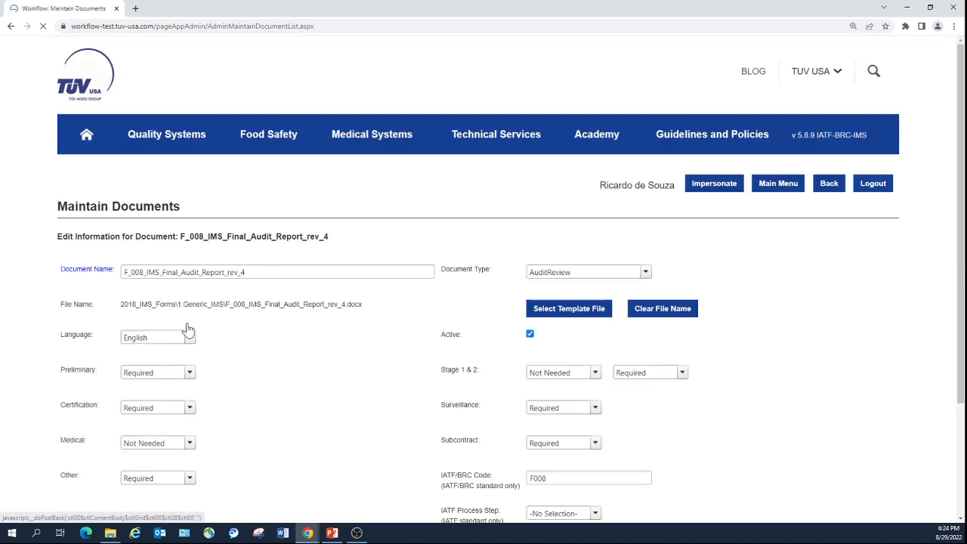
scroll(276, 348, "down", 1)
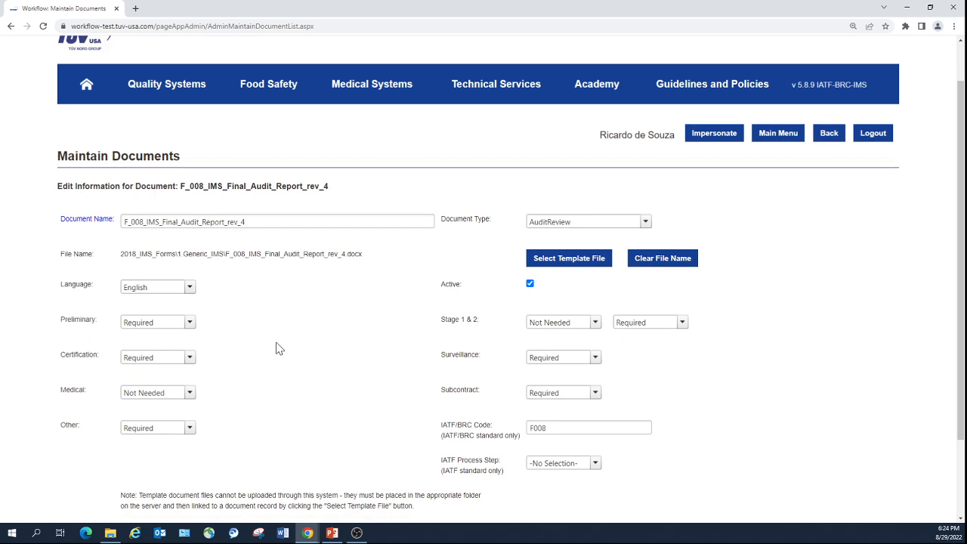
left_click(126, 222)
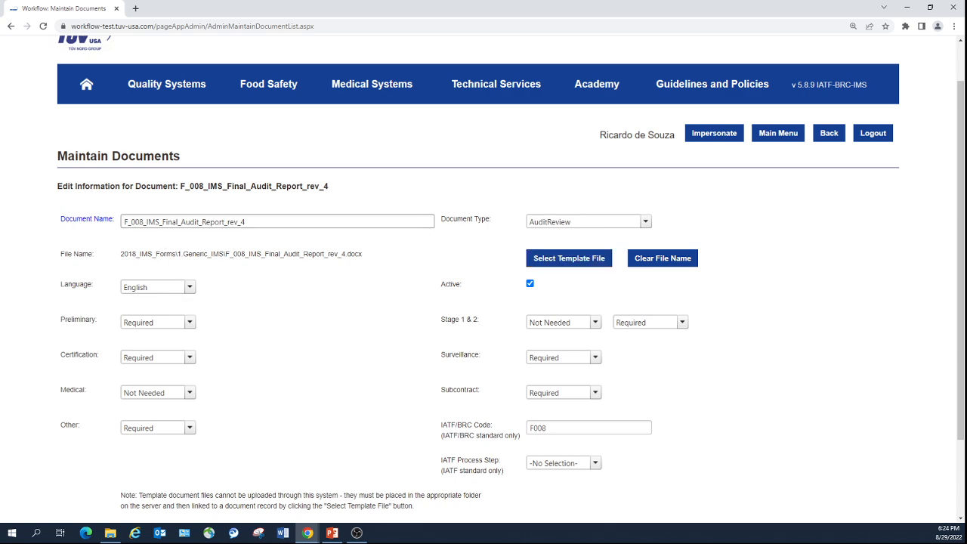
Browse the DAkkS Audit Documents folder in the template file selection, and cancel without choosing a file
left_click(599, 261)
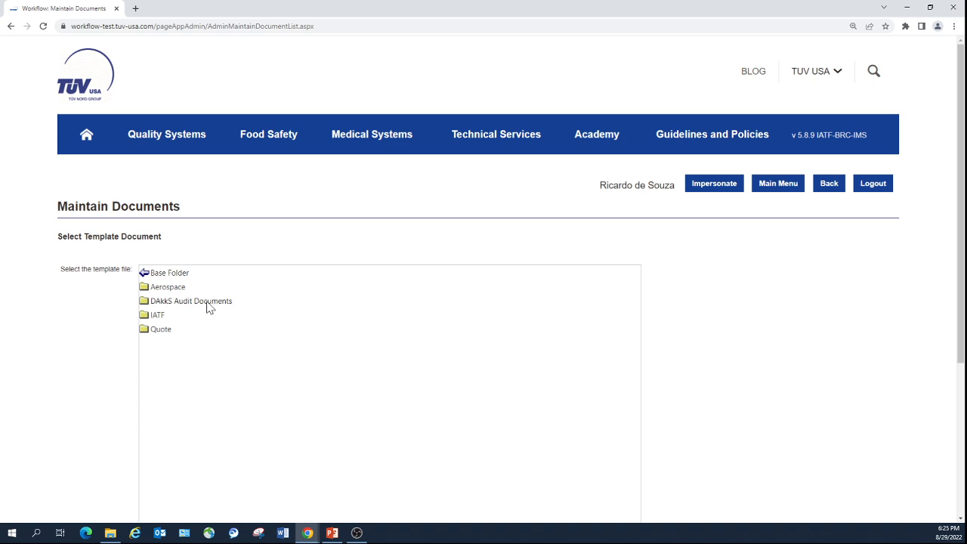
scroll(210, 309, "down", 2)
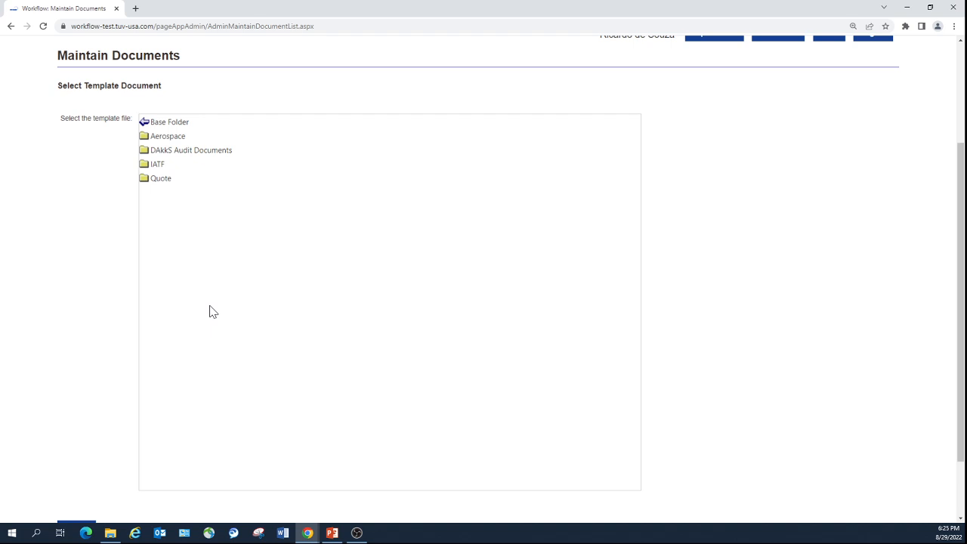
scroll(211, 312, "down", 1)
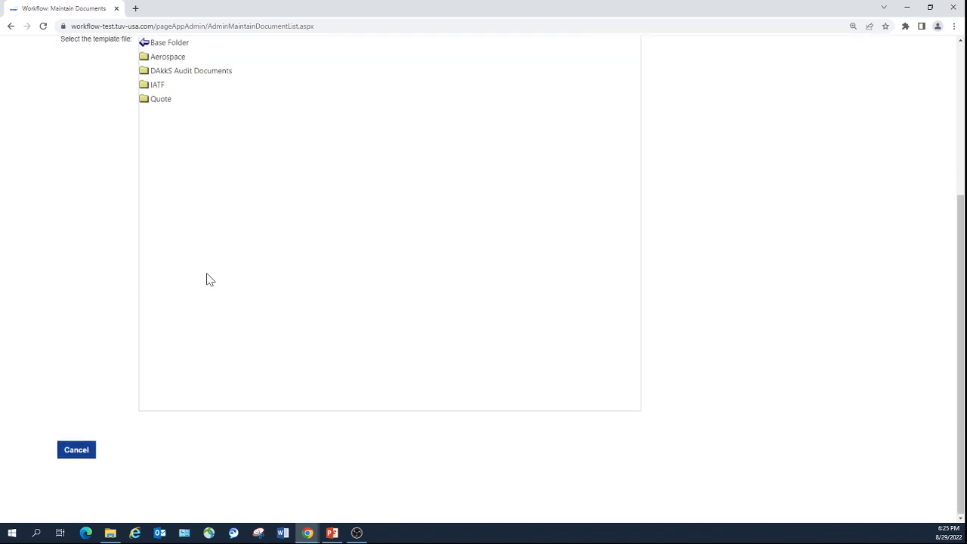
scroll(210, 280, "up", 1)
left_click(184, 126)
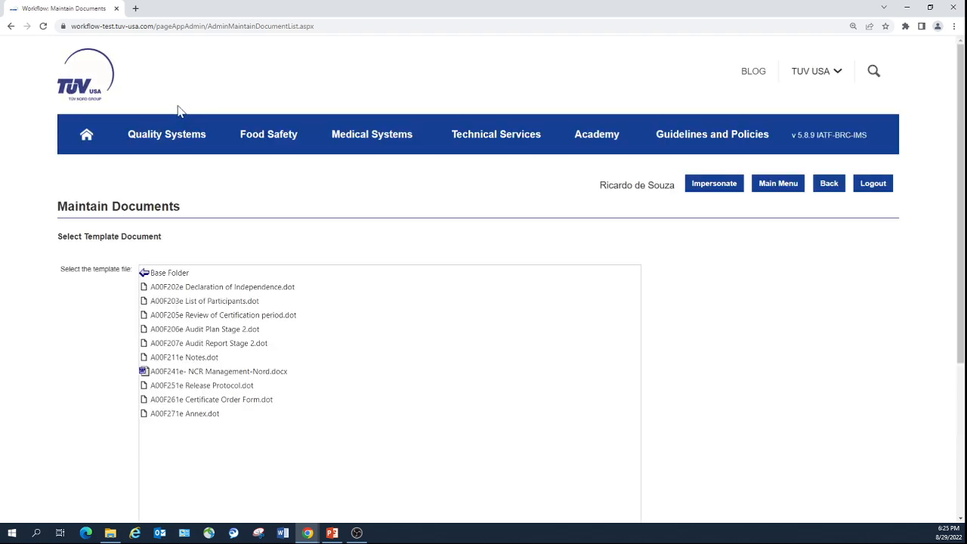
scroll(264, 289, "down", 2)
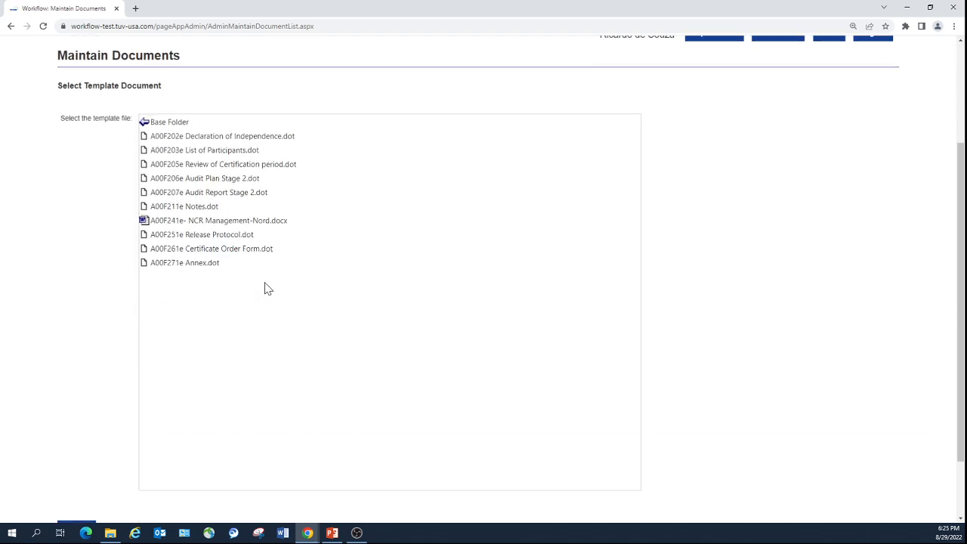
scroll(265, 288, "down", 1)
left_click(77, 454)
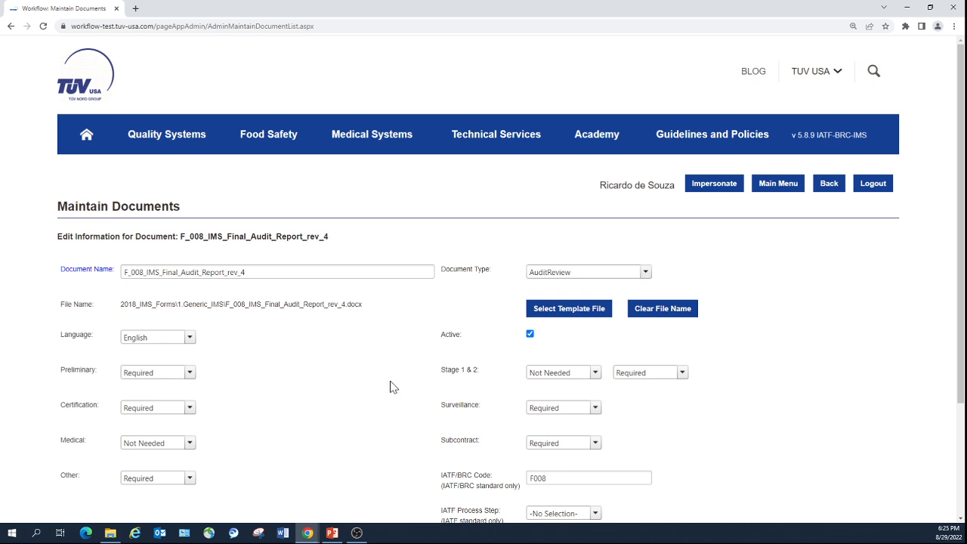
Check the document's IATF/BRC code, keeping F008, and save and close the record
scroll(499, 351, "down", 1)
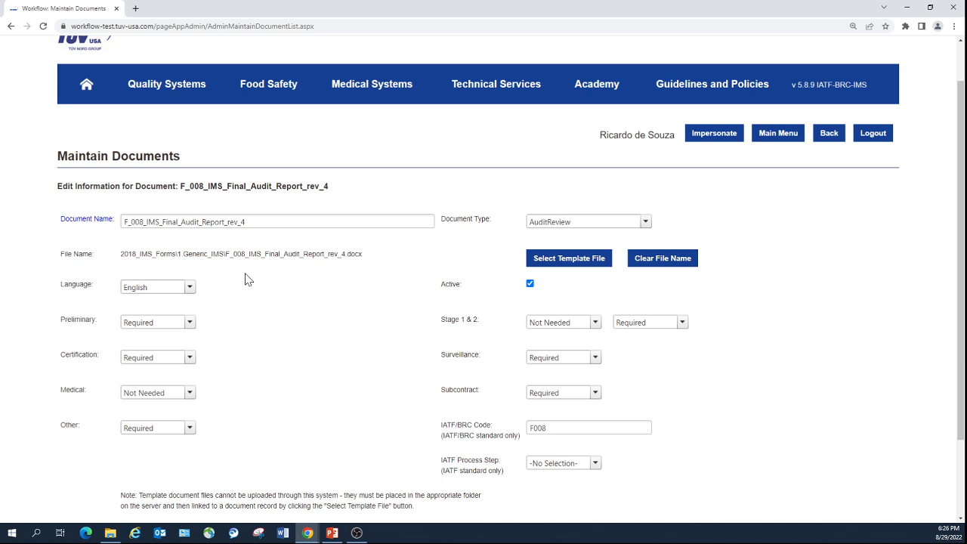
double_click(540, 428)
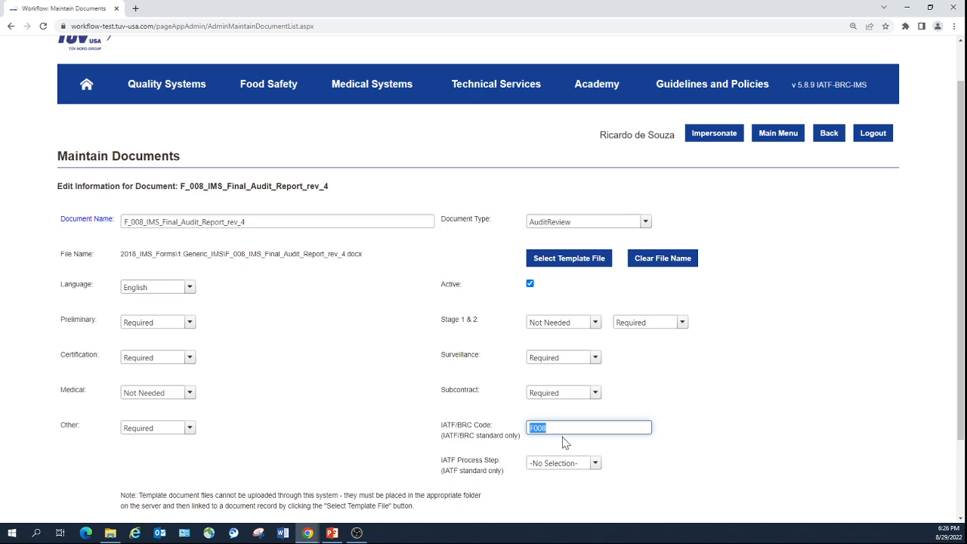
key("End")
scroll(408, 399, "down", 2)
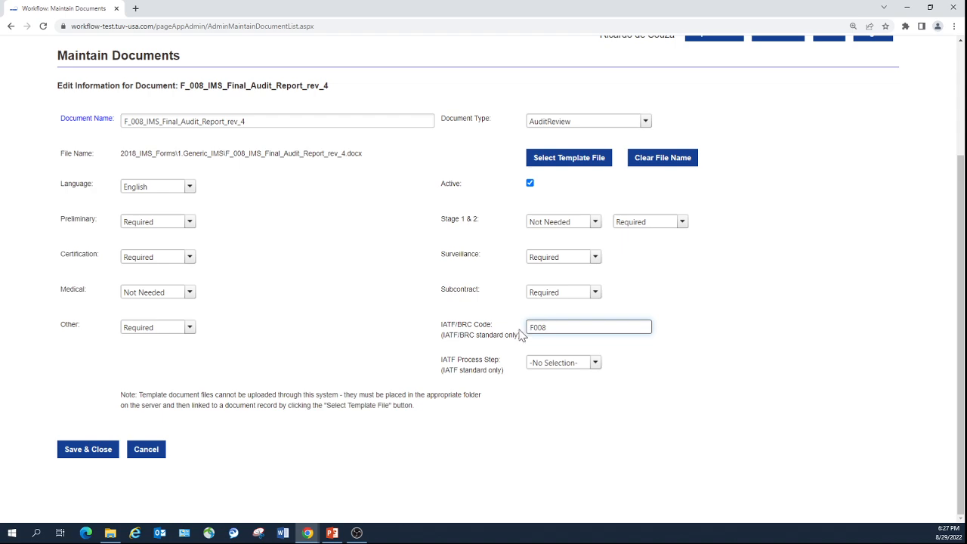
left_click(95, 453)
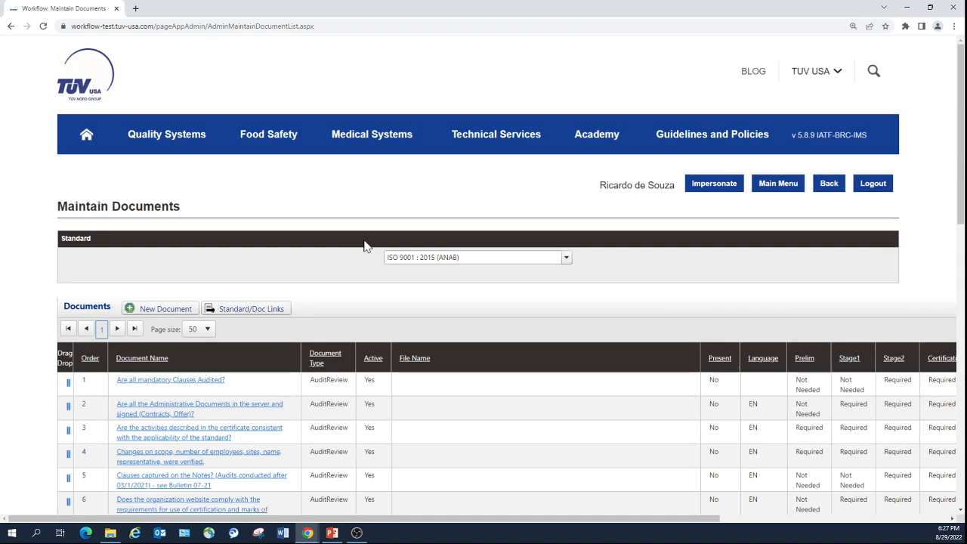
View the blank form for a new document and go back to the document list without saving
scroll(365, 246, "down", 3)
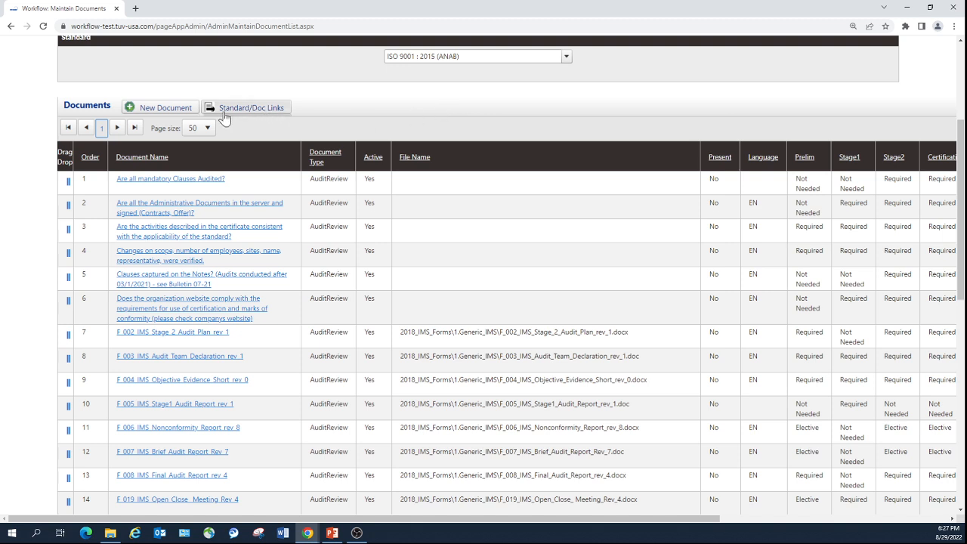
left_click(415, 160)
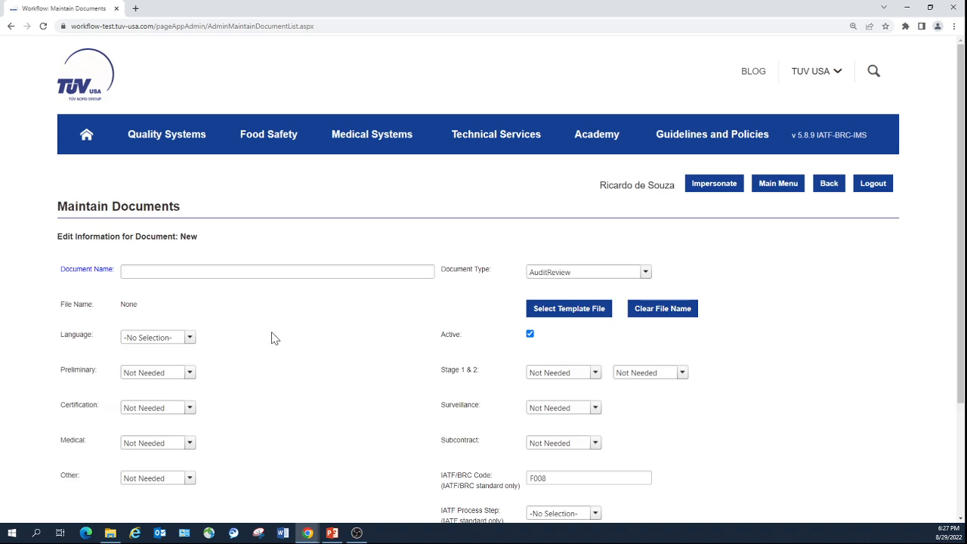
left_click(11, 25)
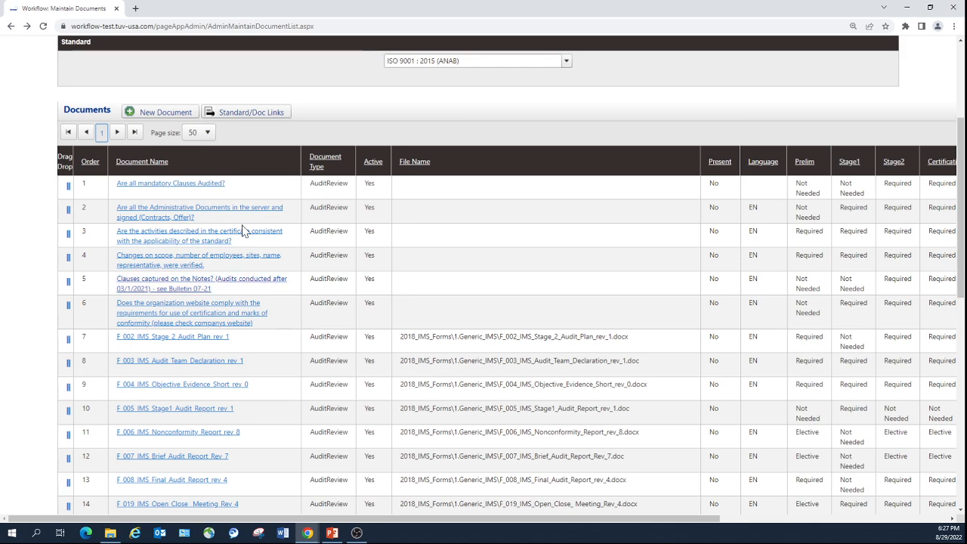
Open the document links for ISO 9001 : 2015 (ANAB), review the linked and unlinked documents, and save and close
left_click(246, 110)
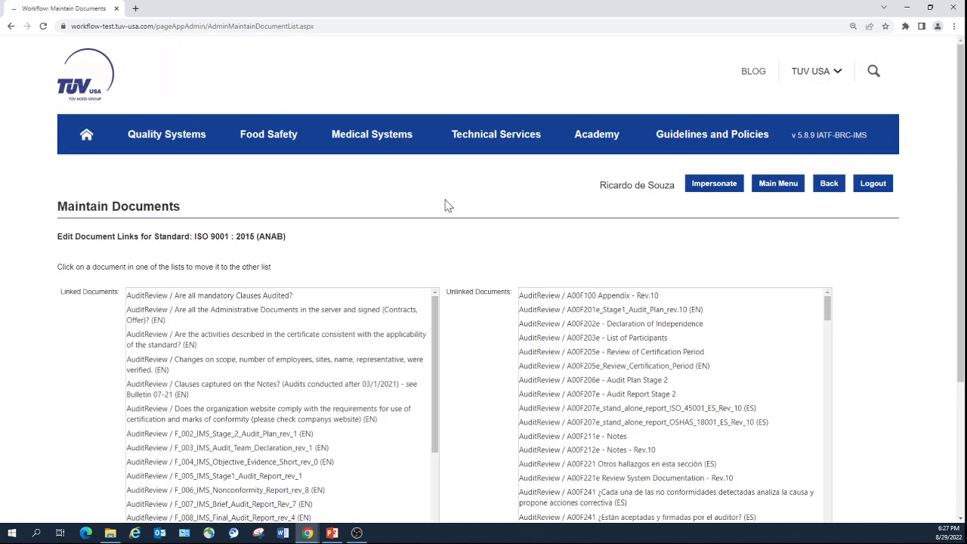
scroll(690, 497, "down", 3)
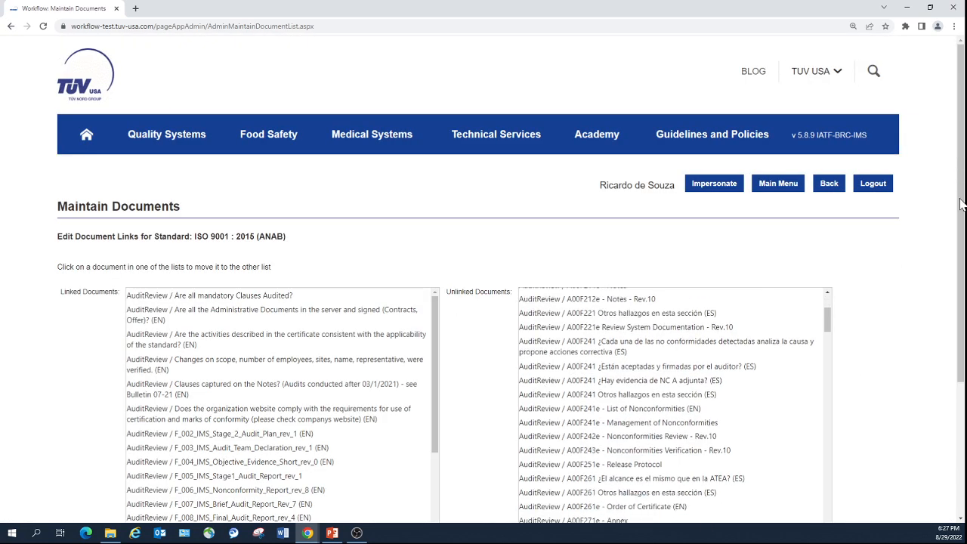
scroll(960, 210, "down", 3)
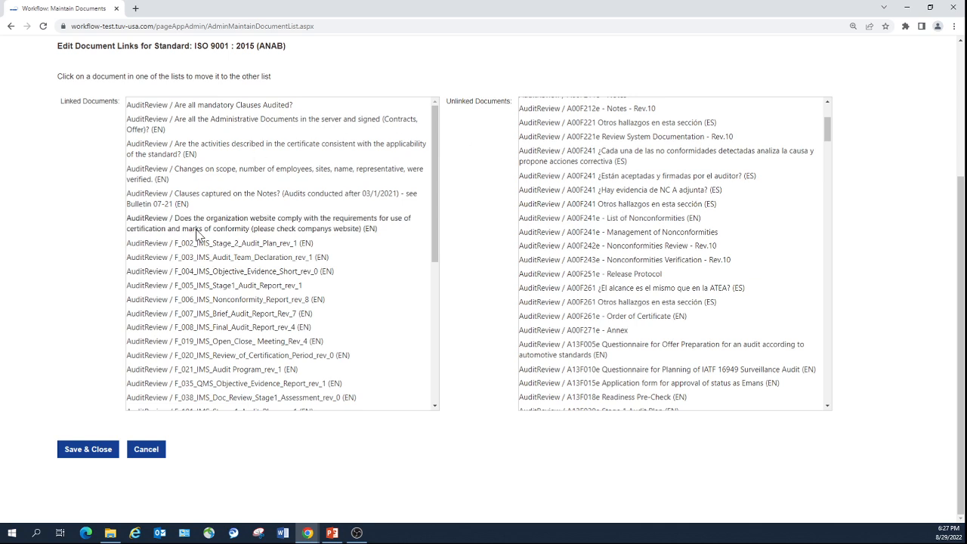
left_click(101, 454)
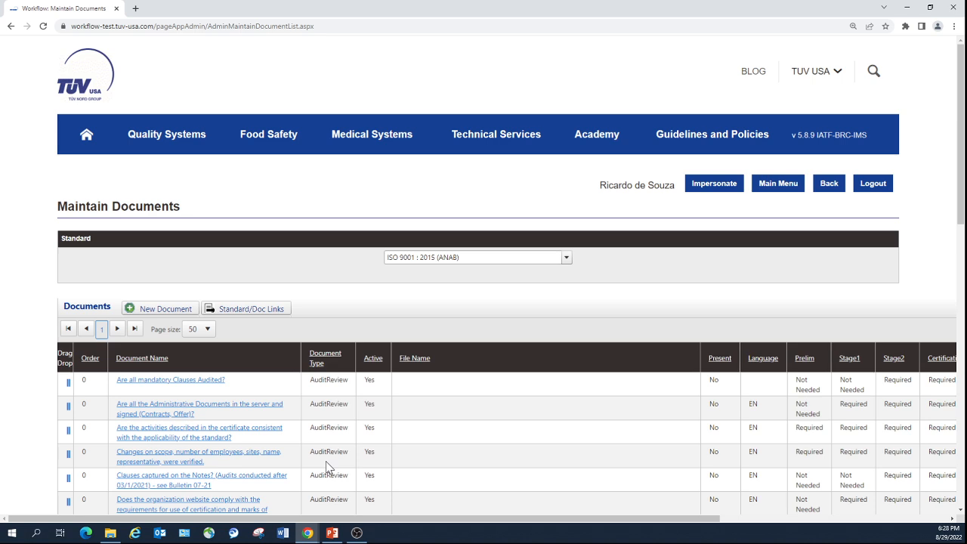
Switch to the open PowerPoint presentation
left_click(332, 533)
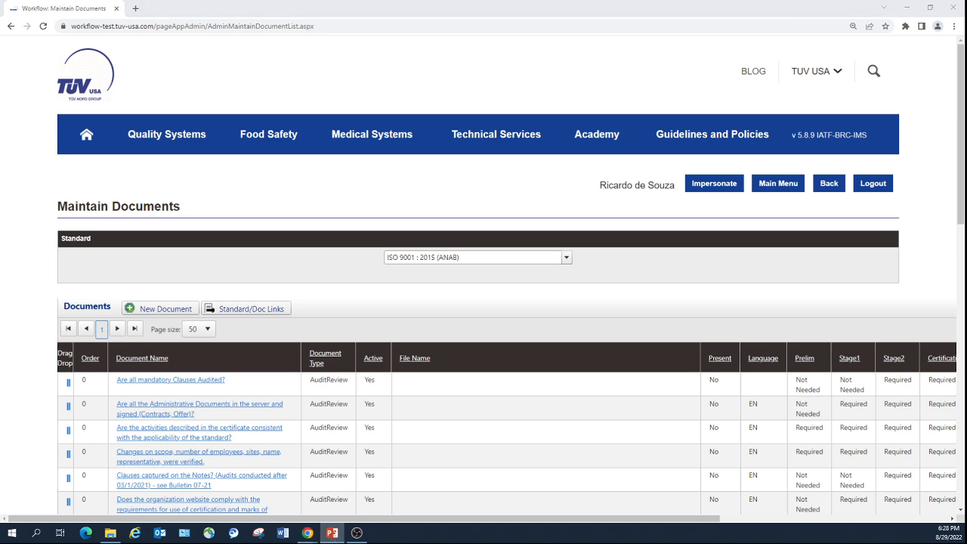